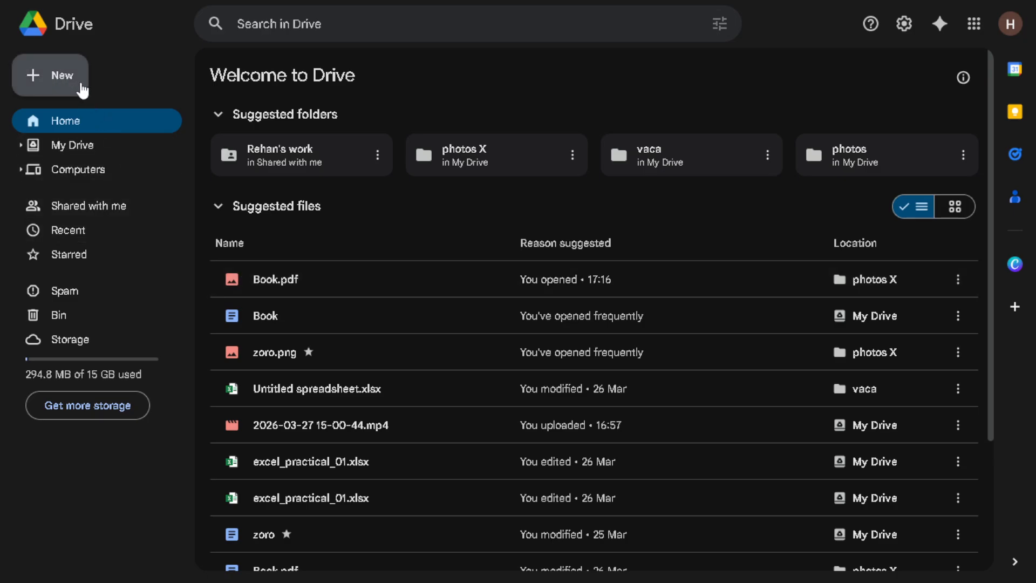
Create a new blank Google Sheets spreadsheet from Drive
left_click(44, 84)
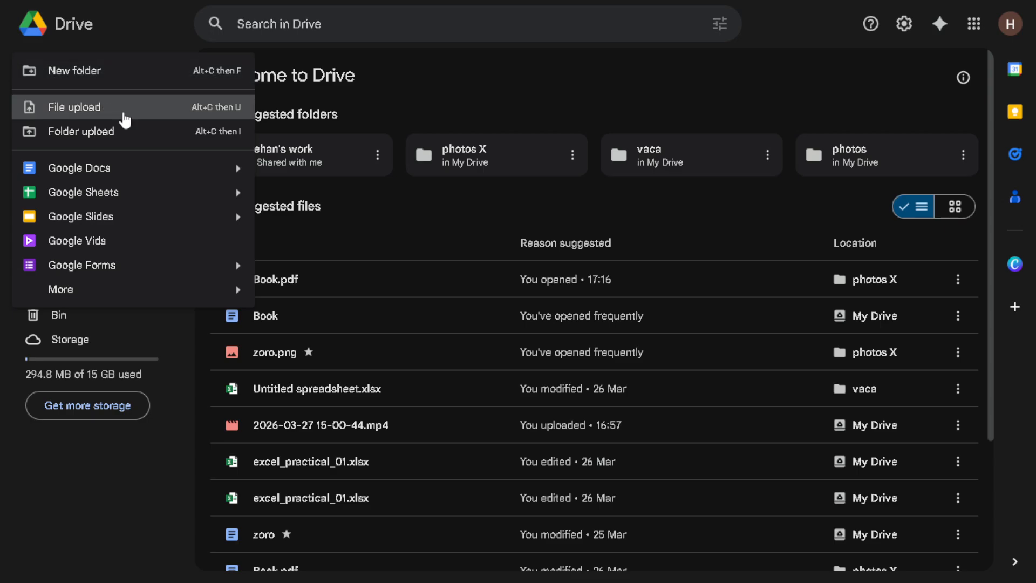
left_click(163, 203)
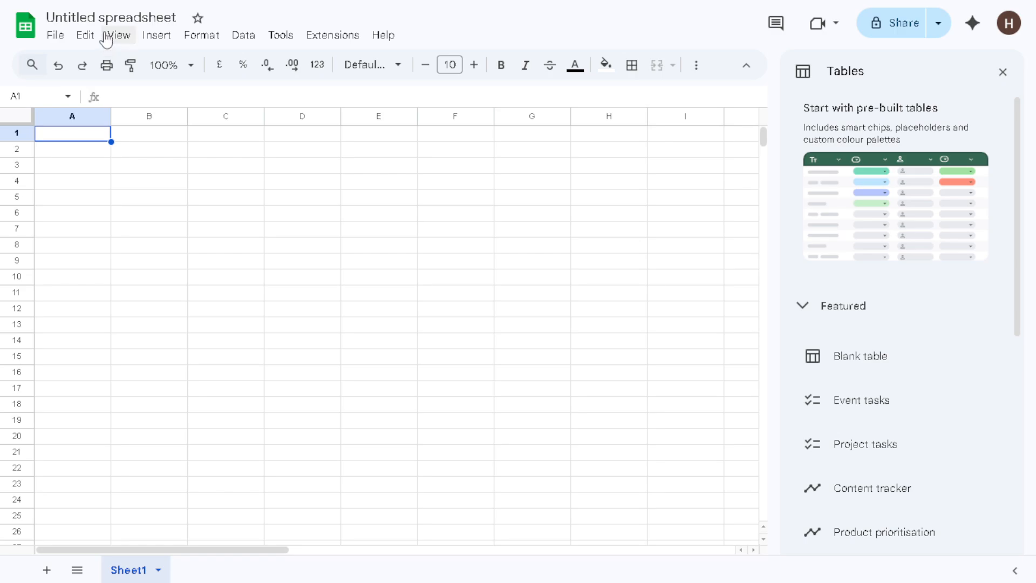
Rename the untitled spreadsheet as "work progress"
left_click(98, 17)
key("BackSpace")
key("BackSpace")
key("BackSpace")
key("BackSpace")
key("BackSpace")
key("BackSpace")
key("BackSpace")
key("BackSpace")
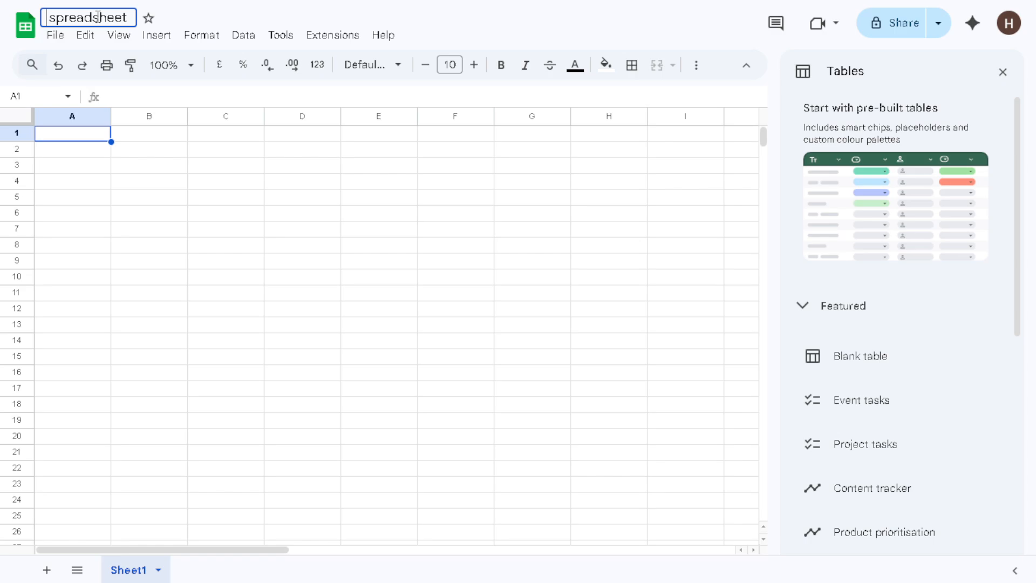
type("work")
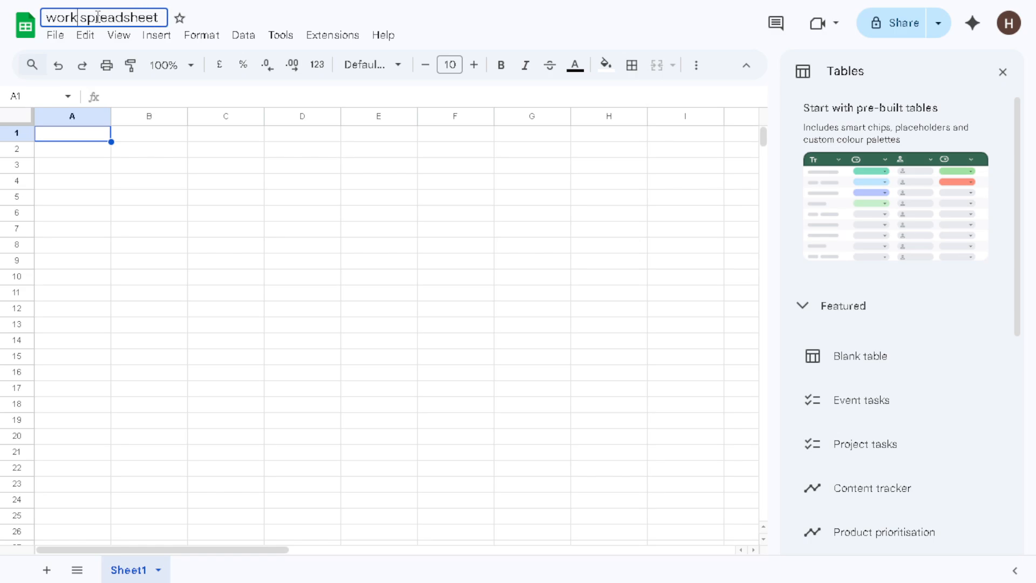
type(" progress")
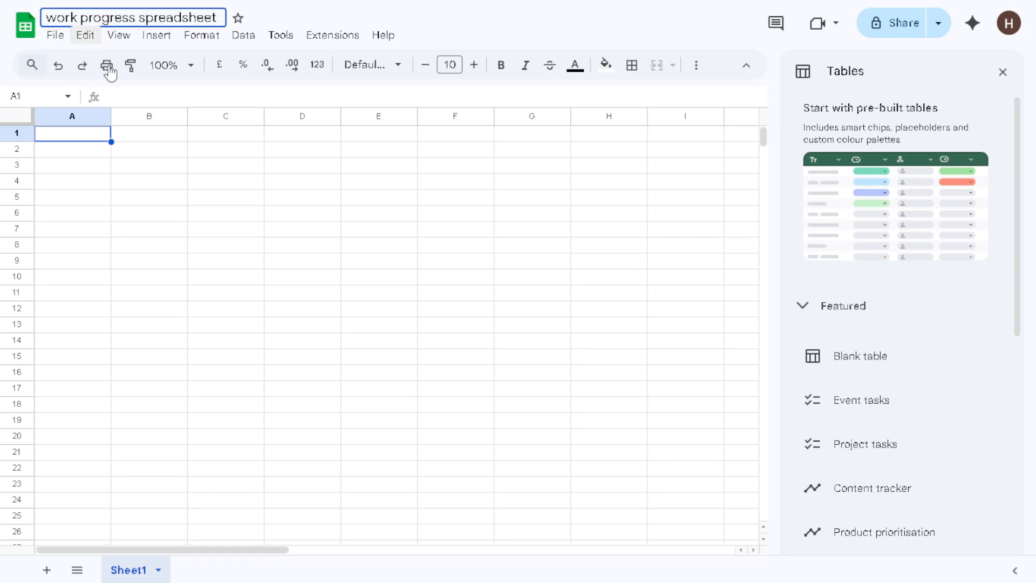
left_click_drag(142, 16, 216, 37)
key("BackSpace")
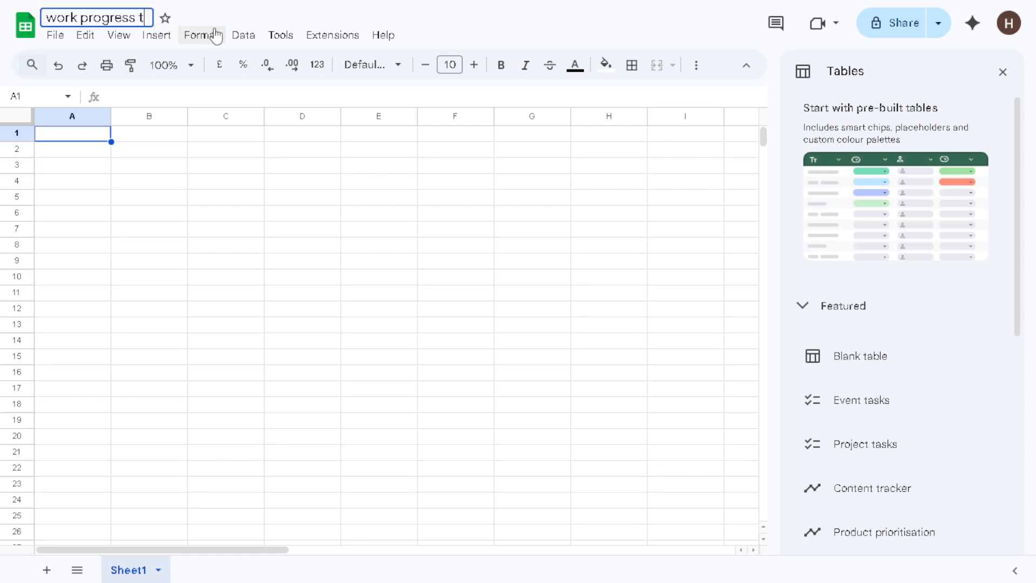
key("Delete")
key("BackSpace")
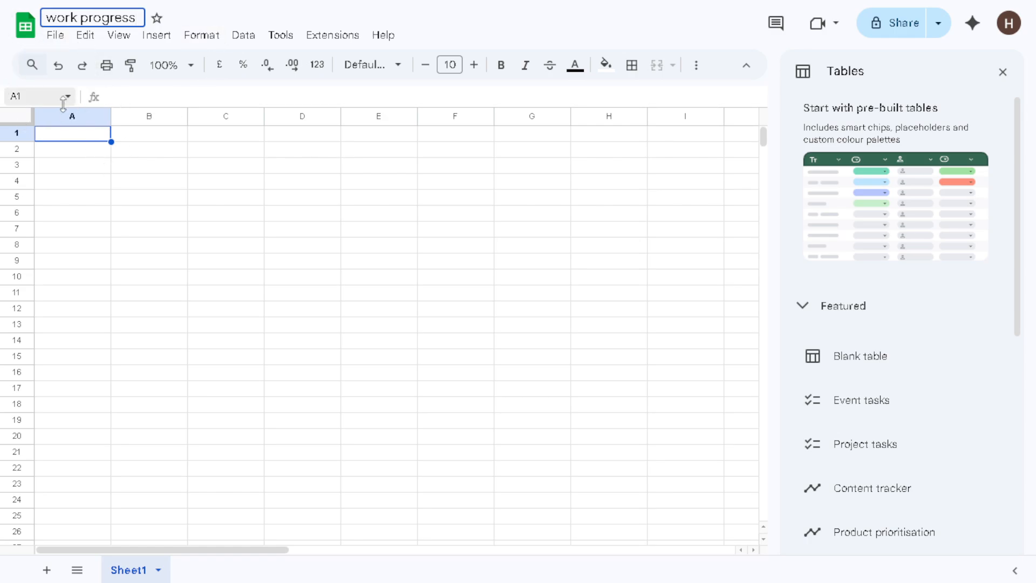
left_click(66, 139)
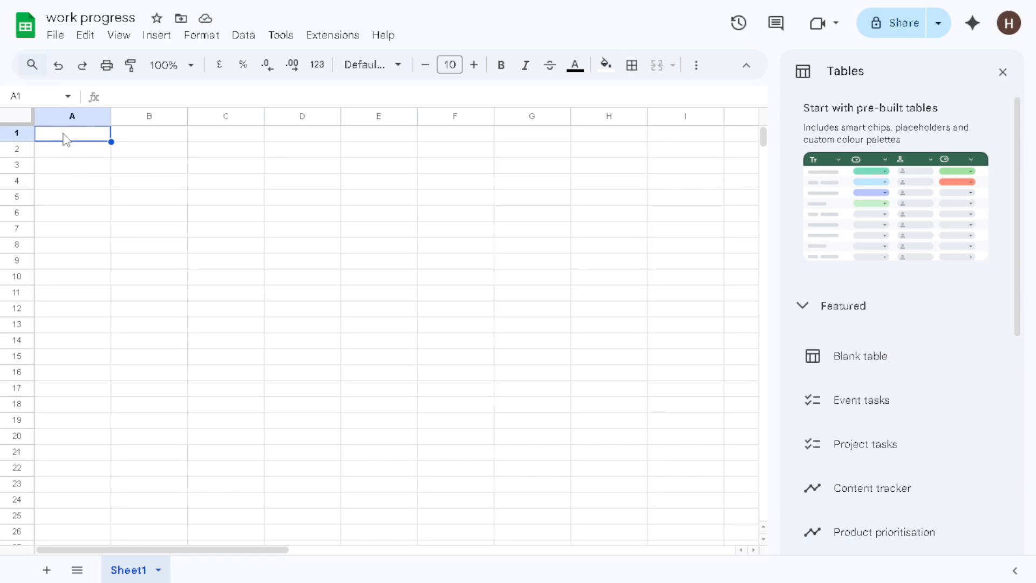
Close the pre-built tables pane and enter hello, every and one in cells A1, B1 and C1
left_click(85, 131)
double_click(85, 133)
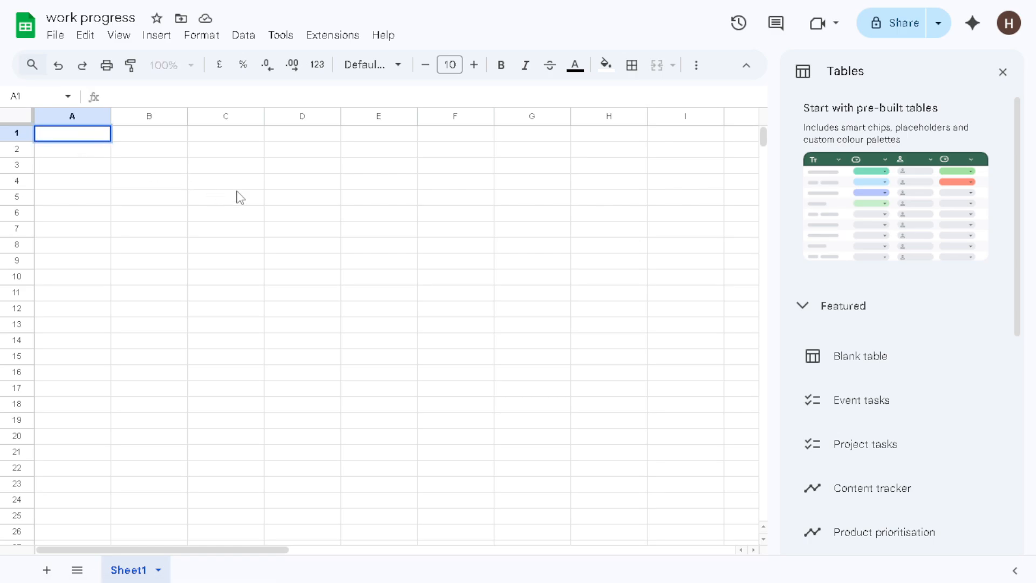
left_click(1003, 72)
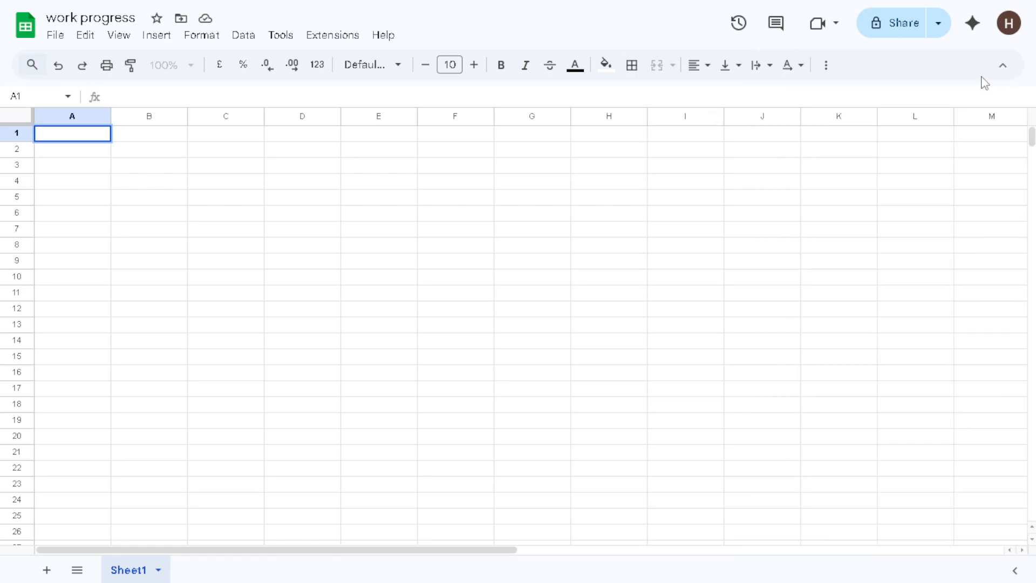
double_click(75, 134)
type("hello")
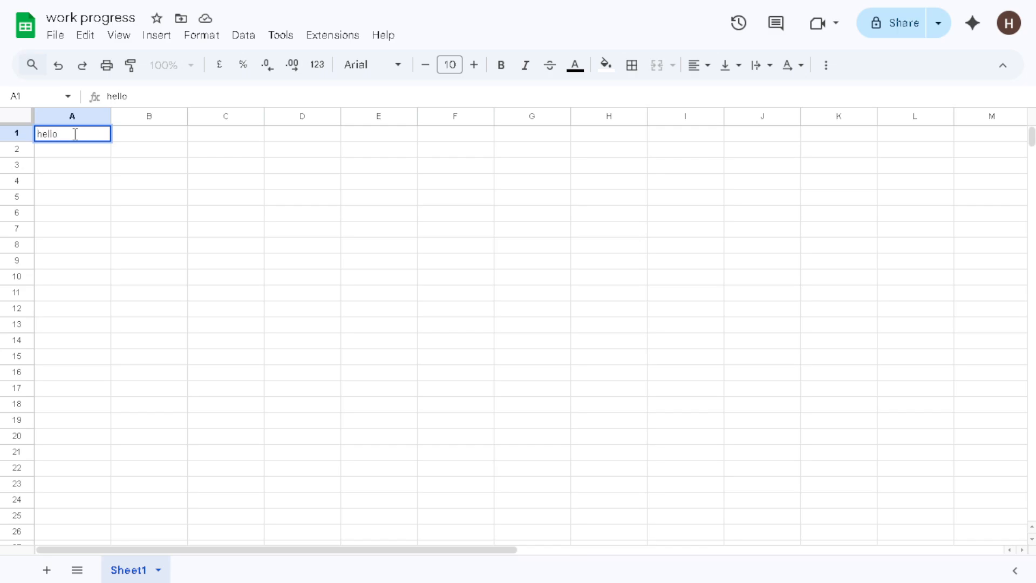
left_click(142, 142)
type("every")
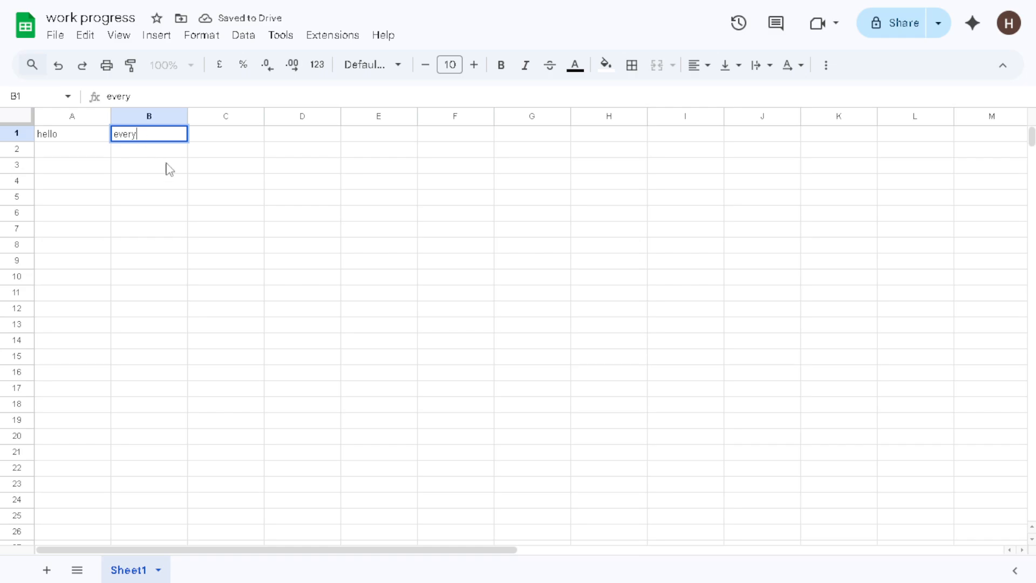
left_click(214, 136)
type("one")
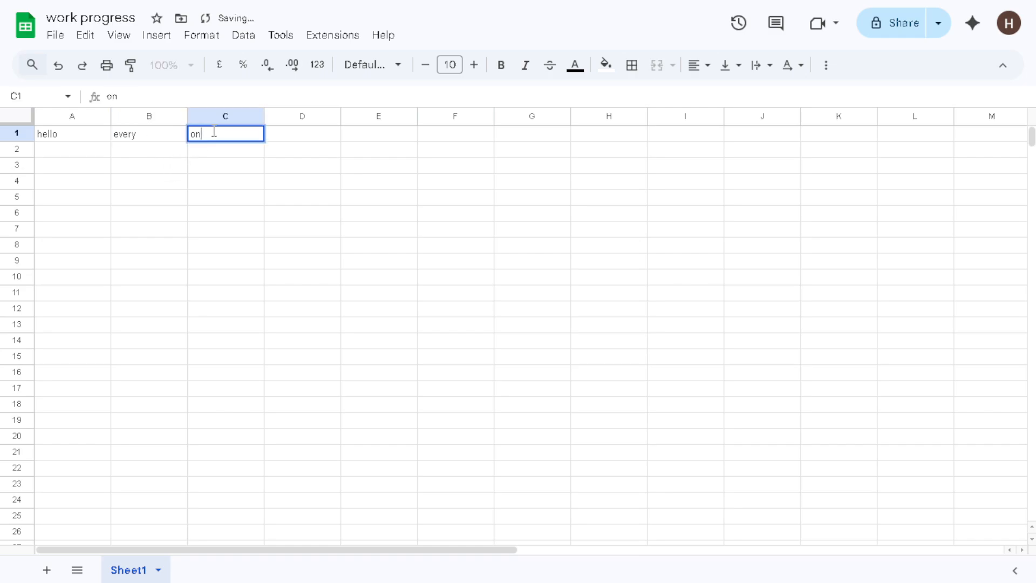
left_click(73, 149)
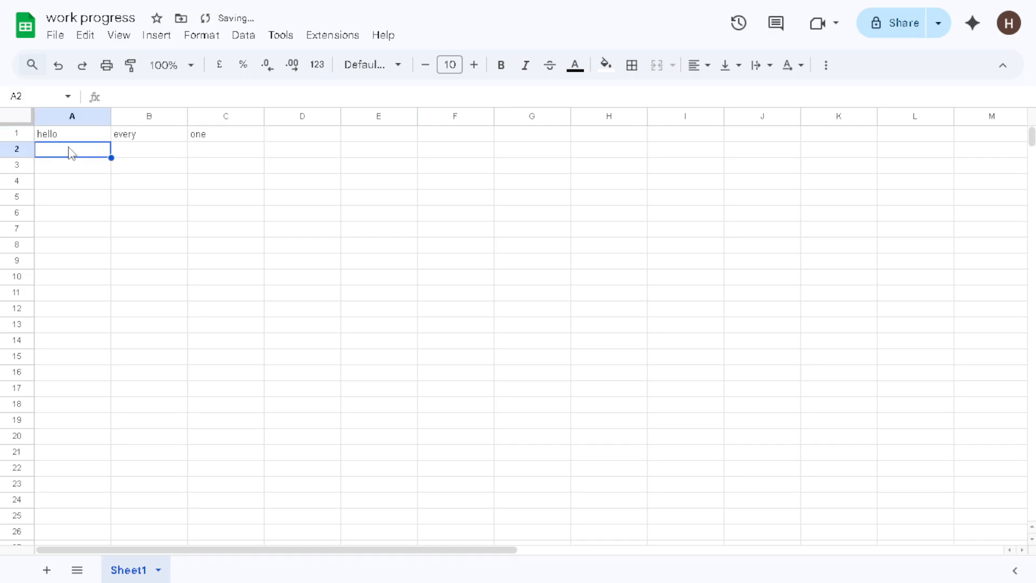
Toggle bold and italic on and off for cells A1:C1, and look through the available fonts without changing the font
left_click(48, 140)
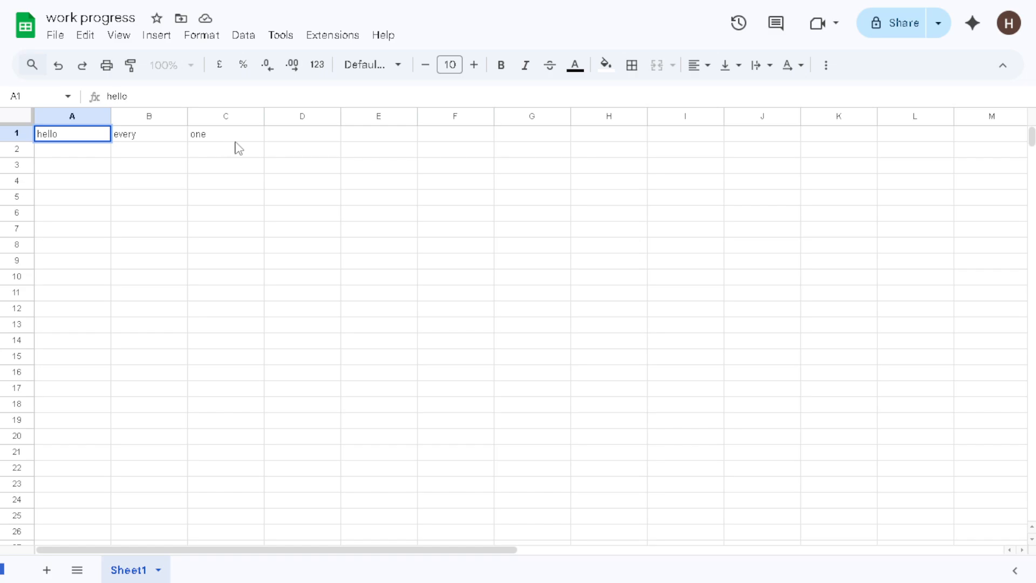
left_click(253, 141)
left_click_drag(201, 142, 77, 142)
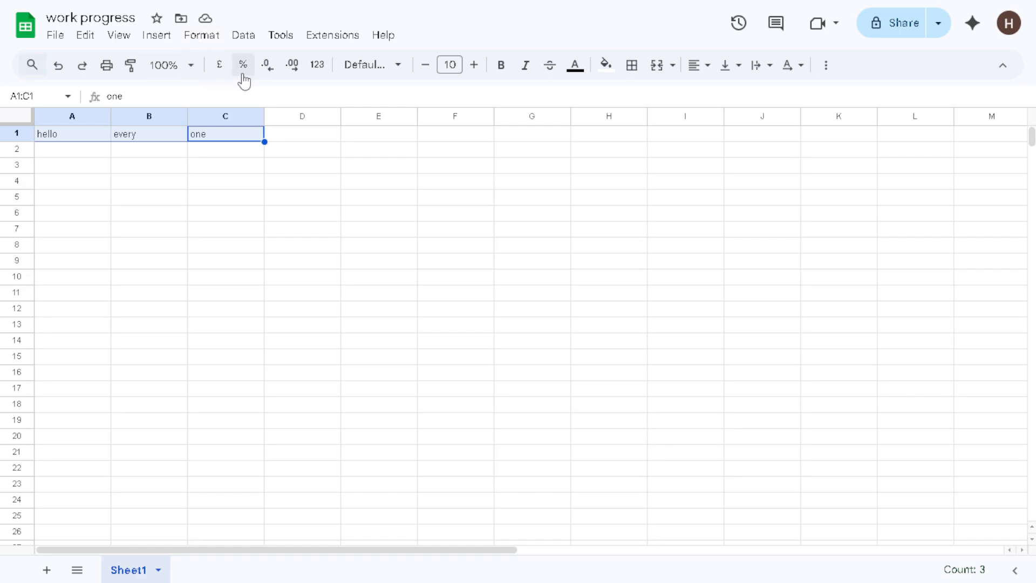
left_click(497, 73)
left_click(497, 75)
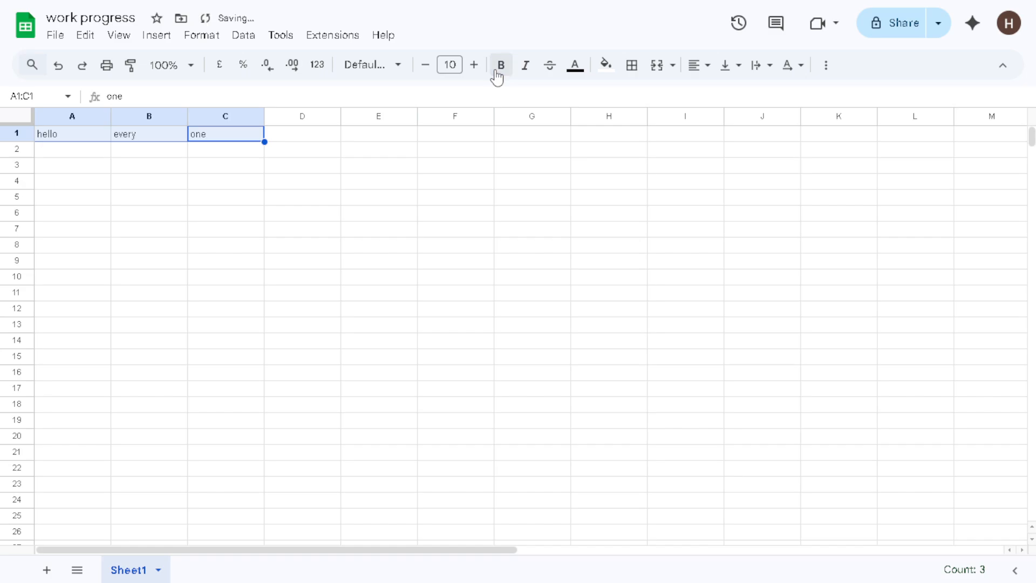
left_click(525, 73)
left_click(526, 73)
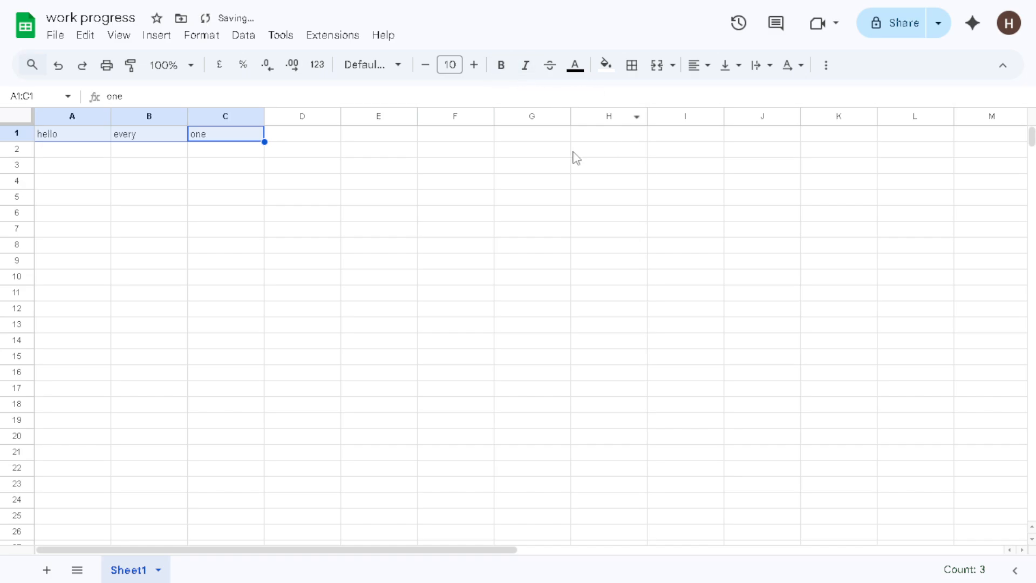
left_click(390, 68)
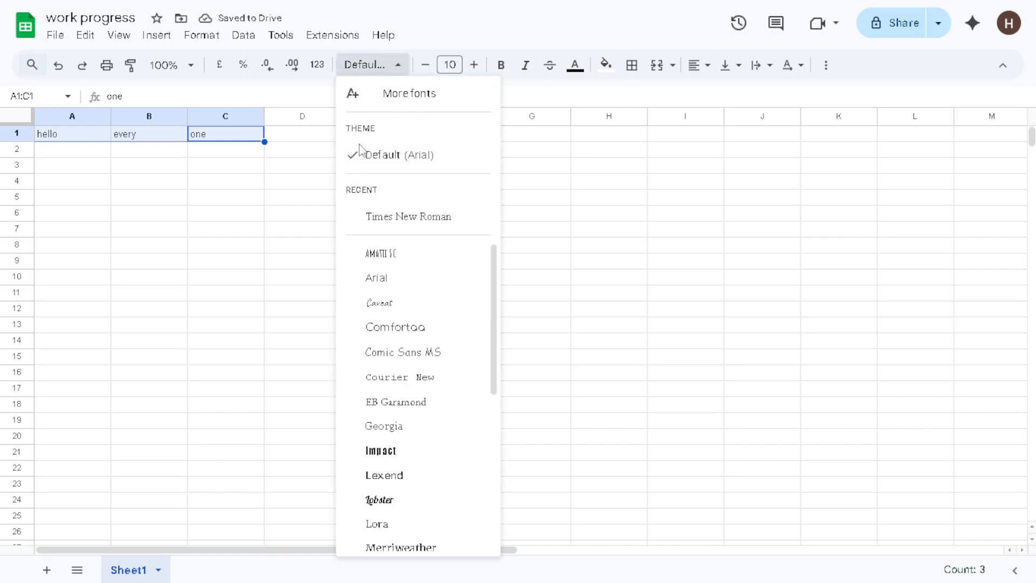
left_click(295, 142)
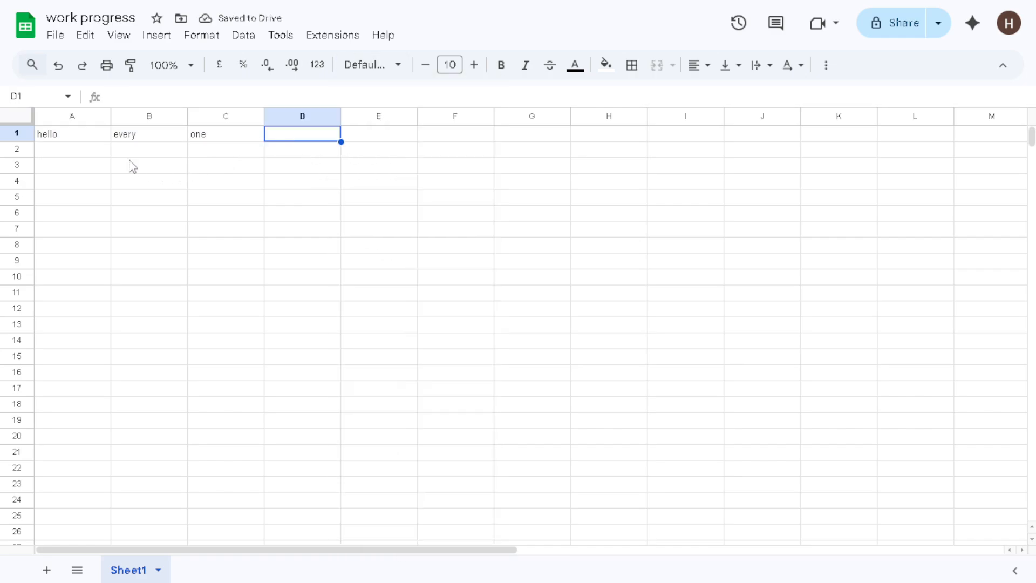
left_click(83, 157)
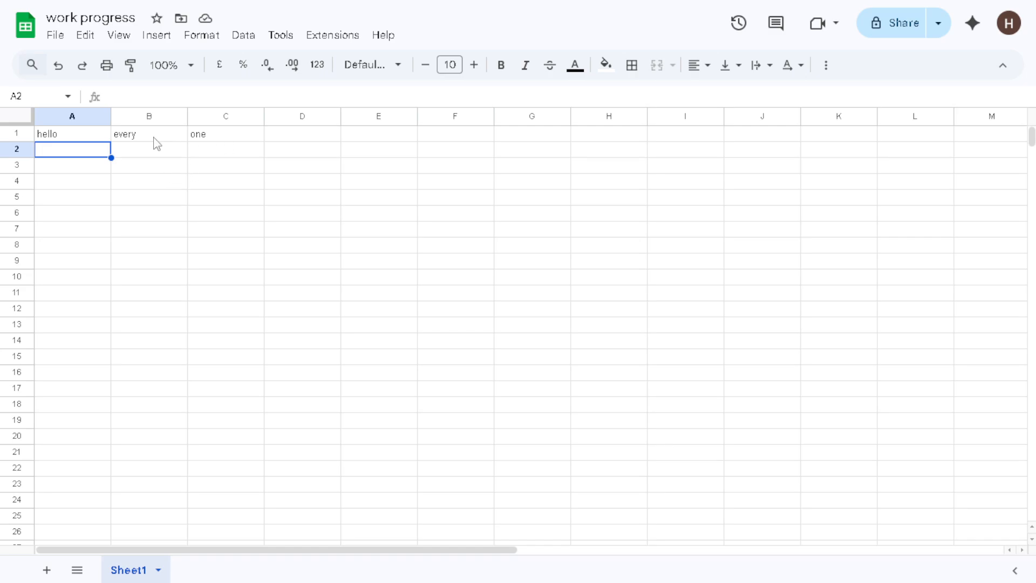
left_click(43, 136)
left_click_drag(43, 137, 227, 143)
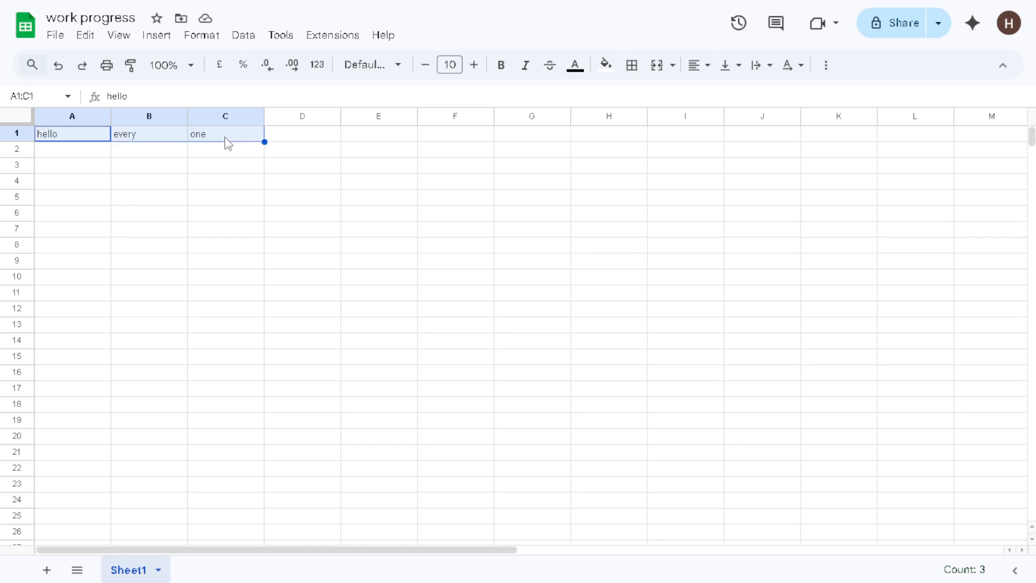
type("=")
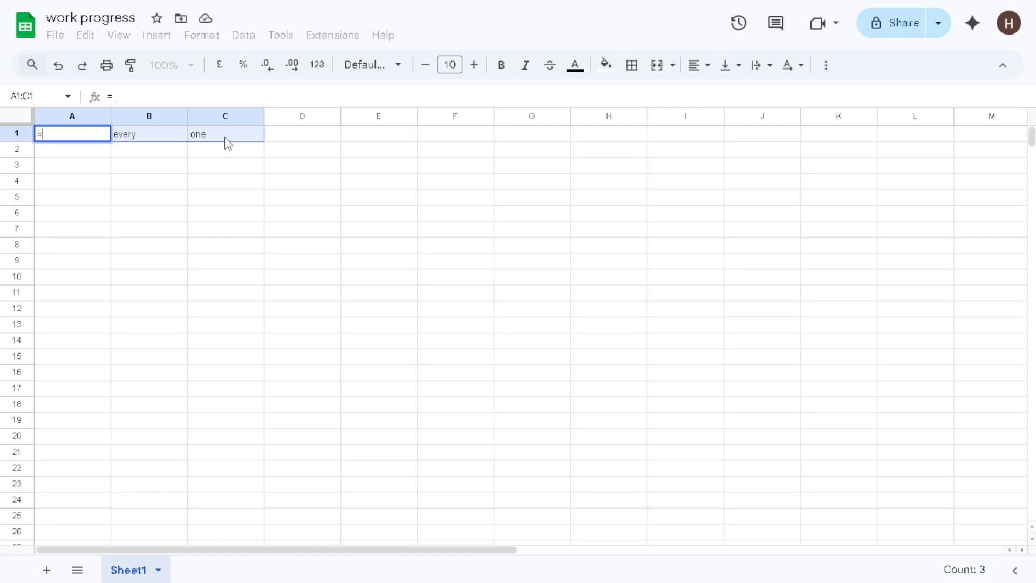
key("BackSpace")
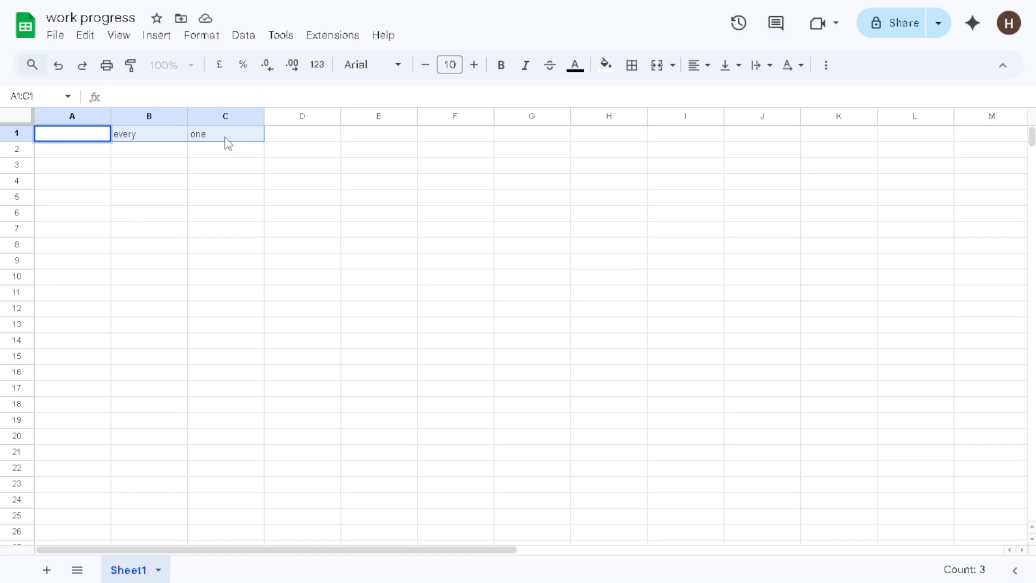
type("hello")
left_click(229, 141)
Try to enter a sum formula in cell D1 as =suma1toa3
left_click(286, 139)
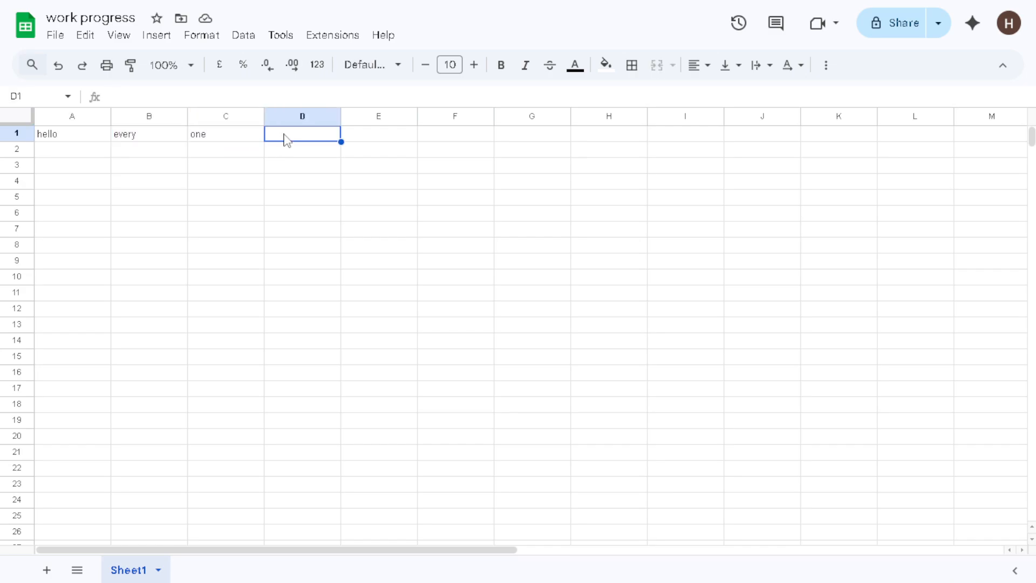
type("=")
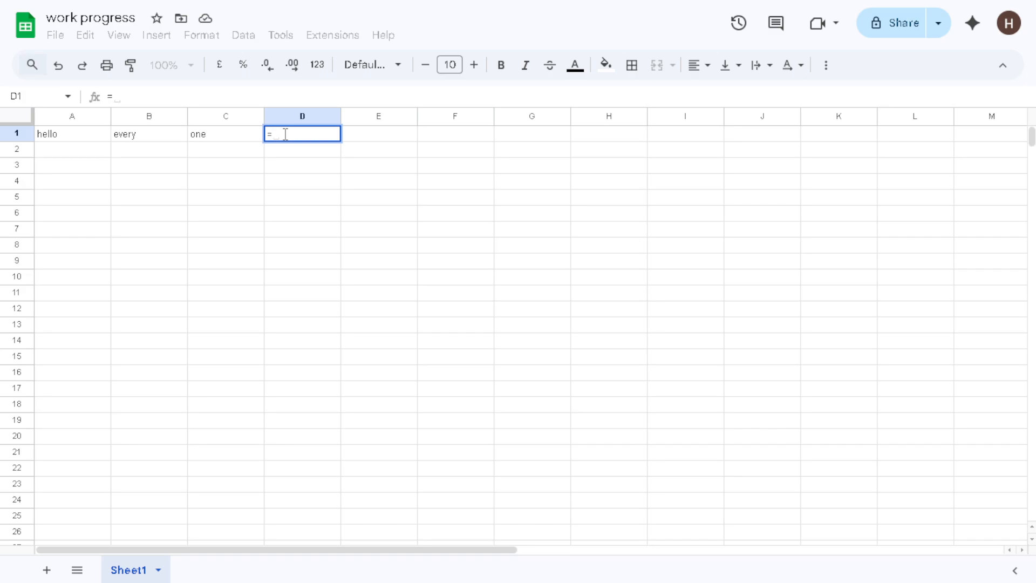
type("sum")
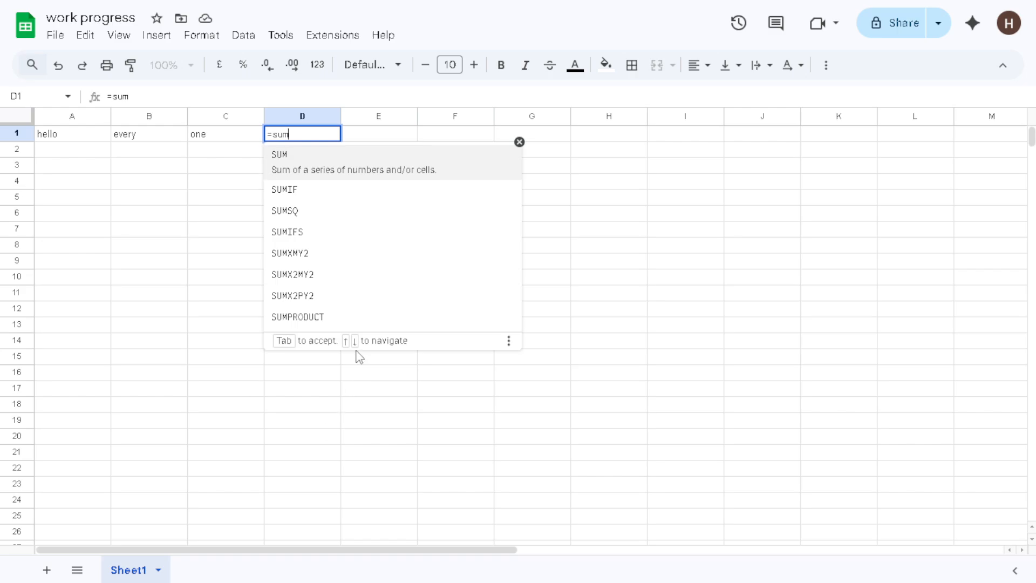
type("90")
key("BackSpace")
key("BackSpace")
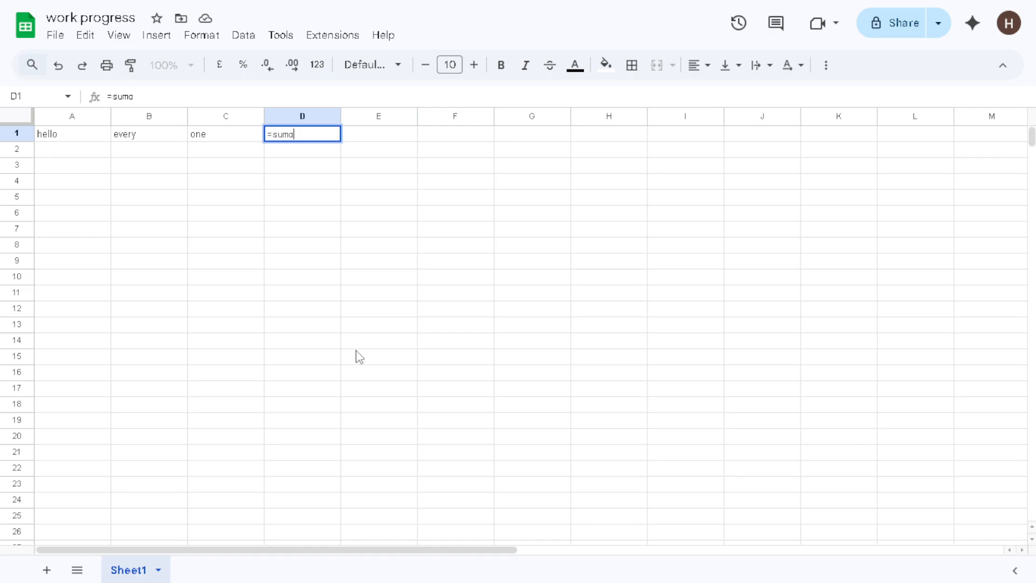
type("a1toa3")
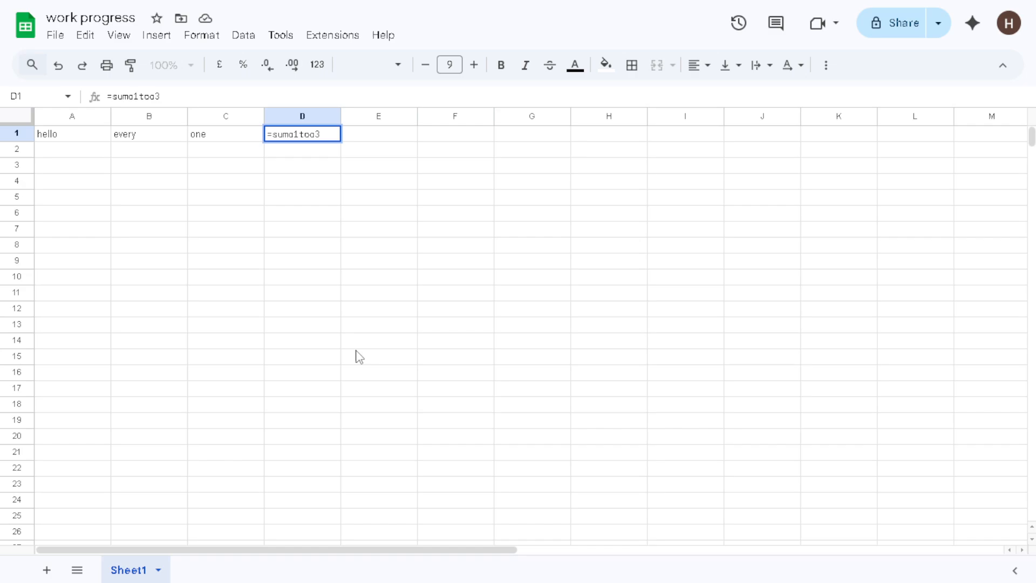
key("Return")
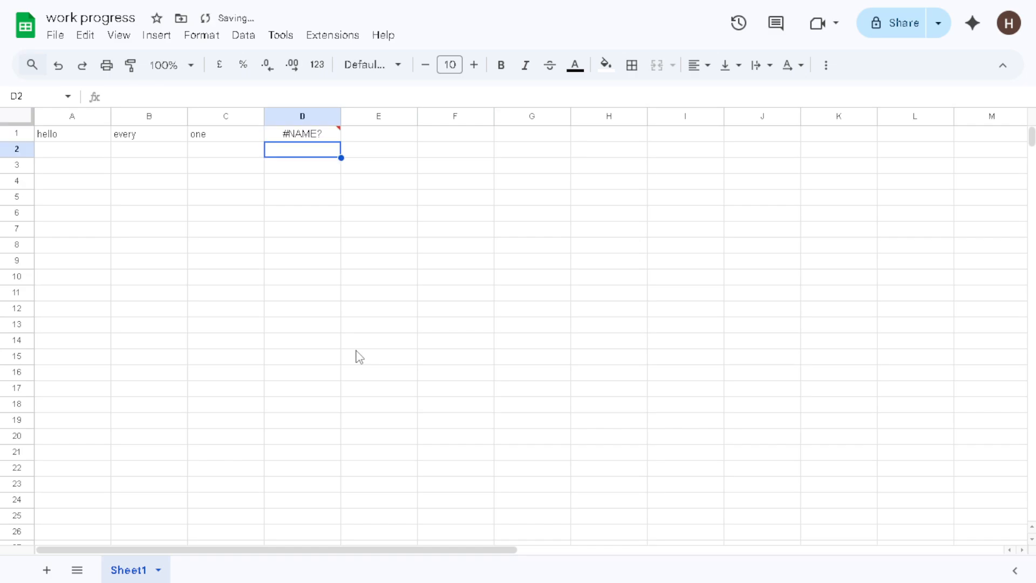
Clear the mistyped sum formula from cell D1
left_click(316, 139)
right_click(316, 138)
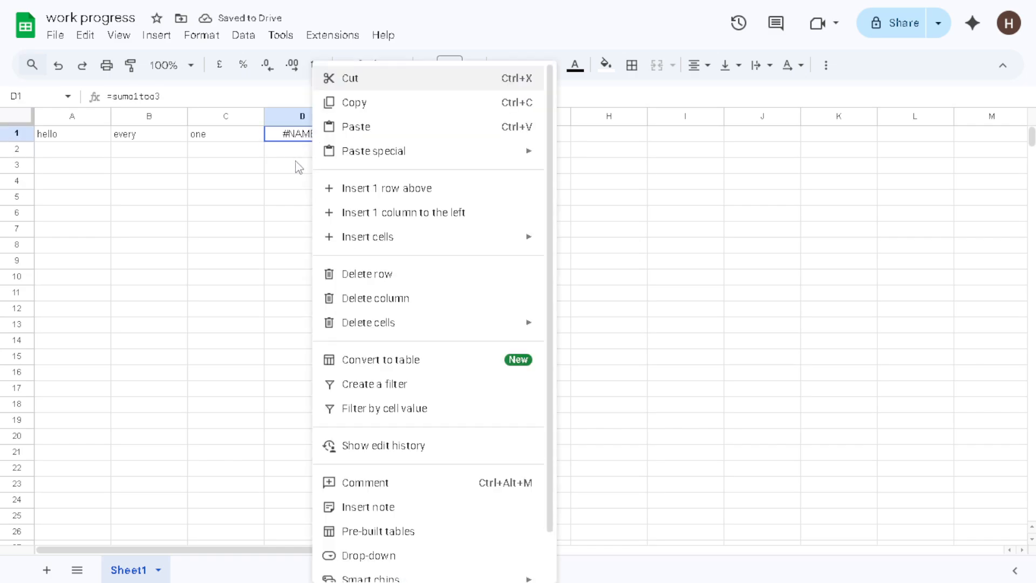
left_click(405, 87)
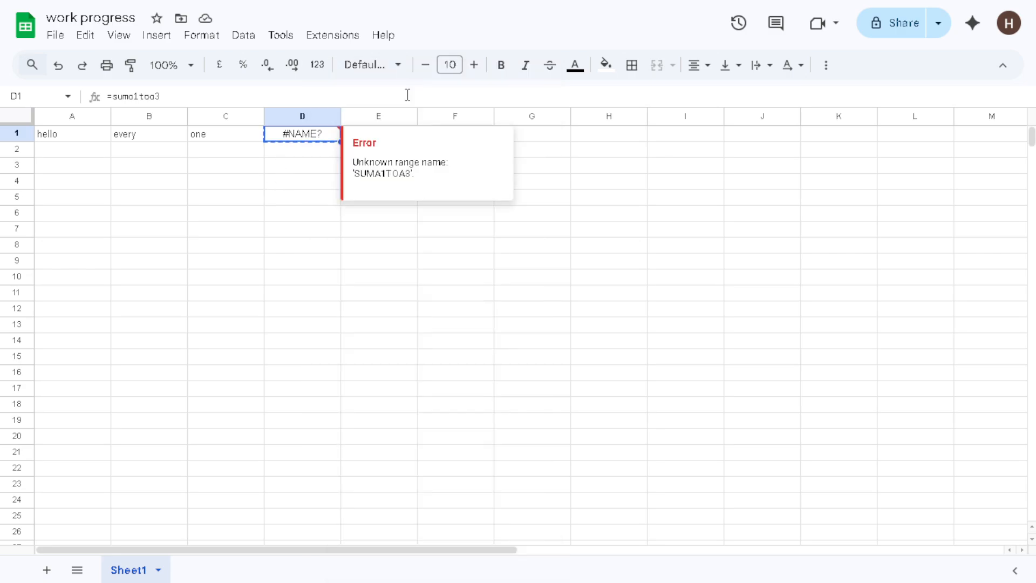
right_click(292, 140)
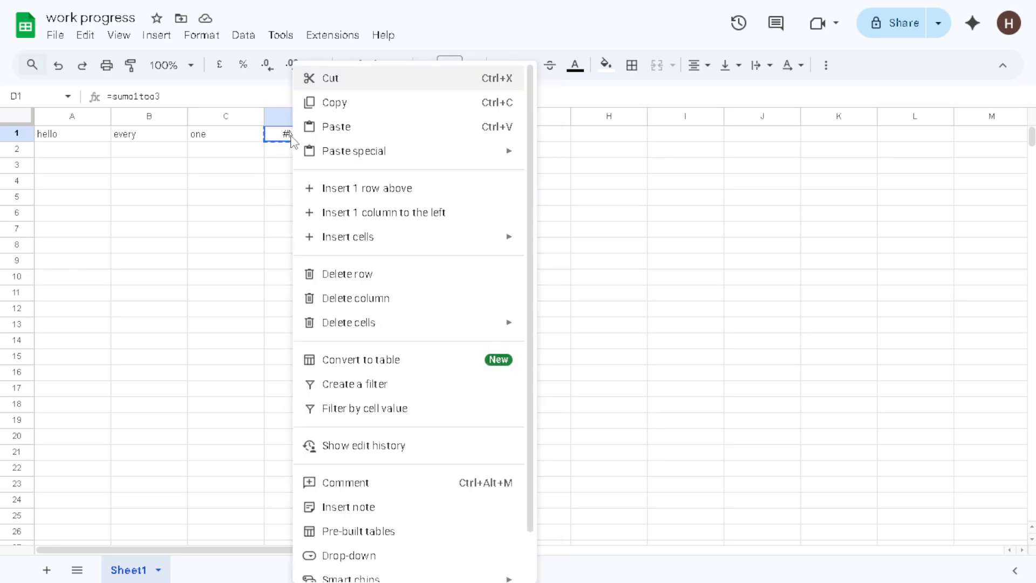
left_click(276, 219)
left_click(296, 151)
double_click(310, 139)
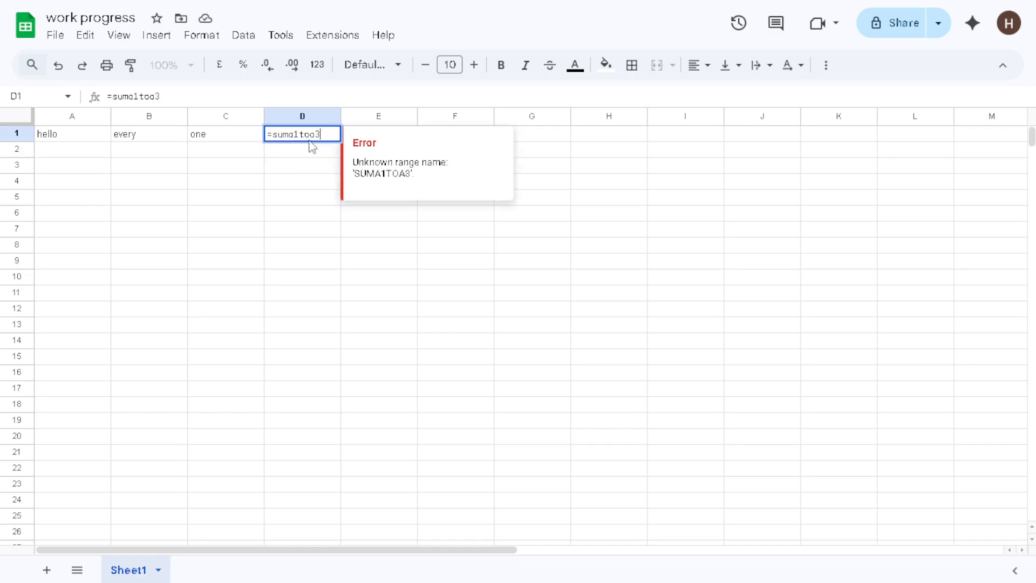
key("BackSpace")
key("BackSpace")
key("BackSpace")
key("BackSpace")
key("BackSpace")
key("BackSpace")
key("BackSpace")
key("BackSpace")
key("BackSpace")
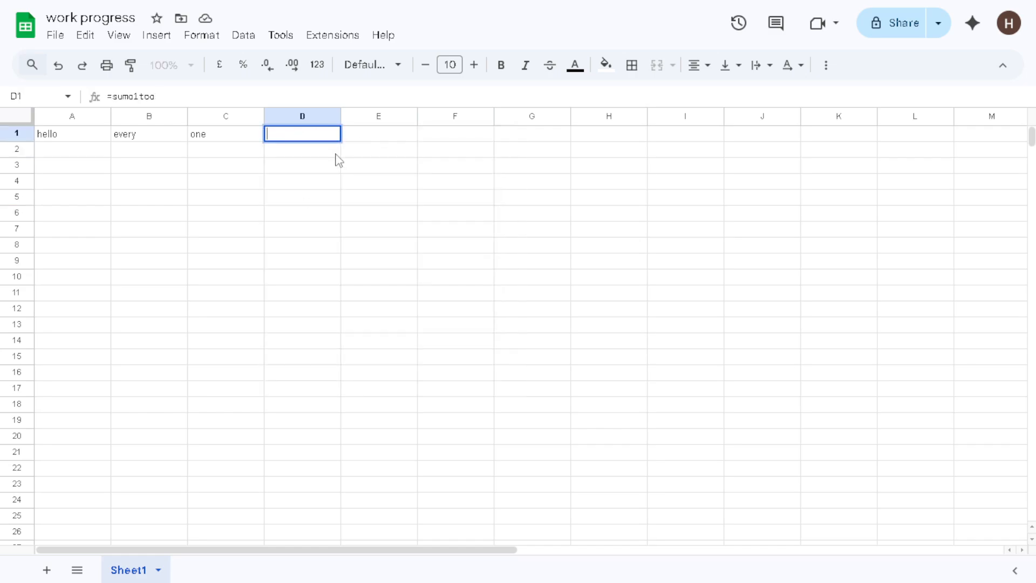